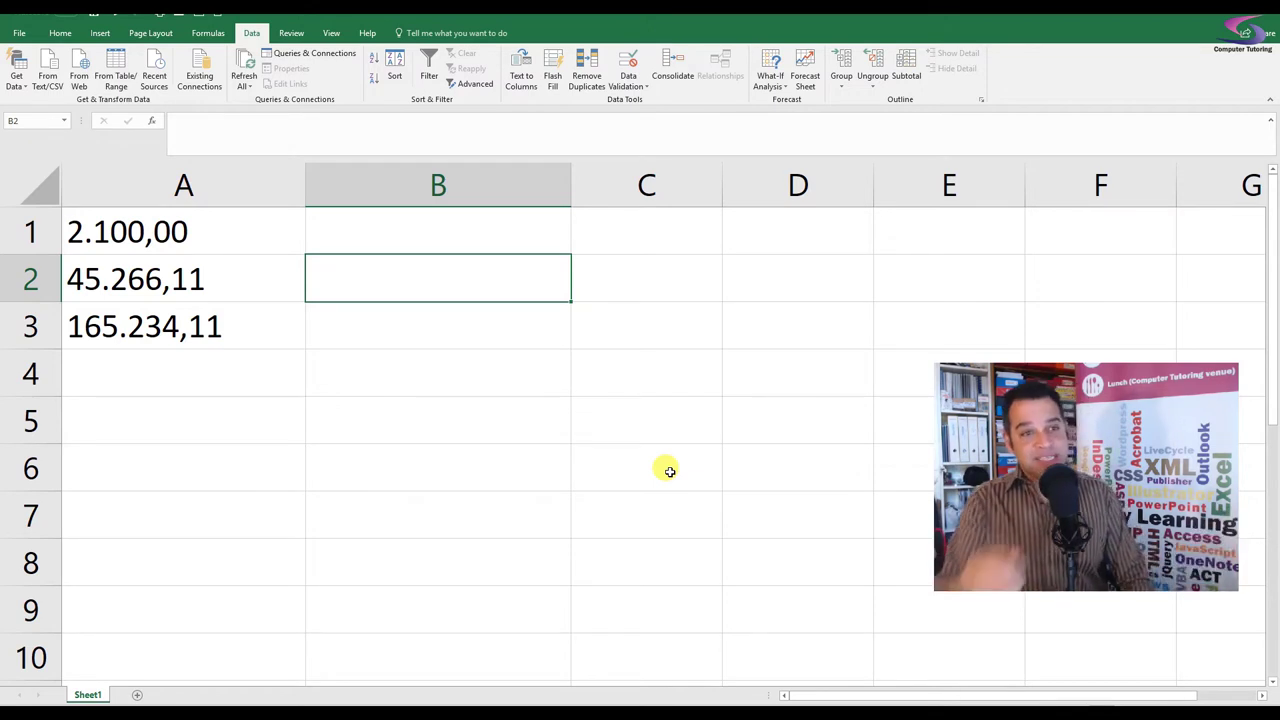
# - Select A1:A3 holding 2.100,00, 45.266,11 and 165.234,11
pyautogui.moveTo(185, 243); pyautogui.dragTo(163, 321)
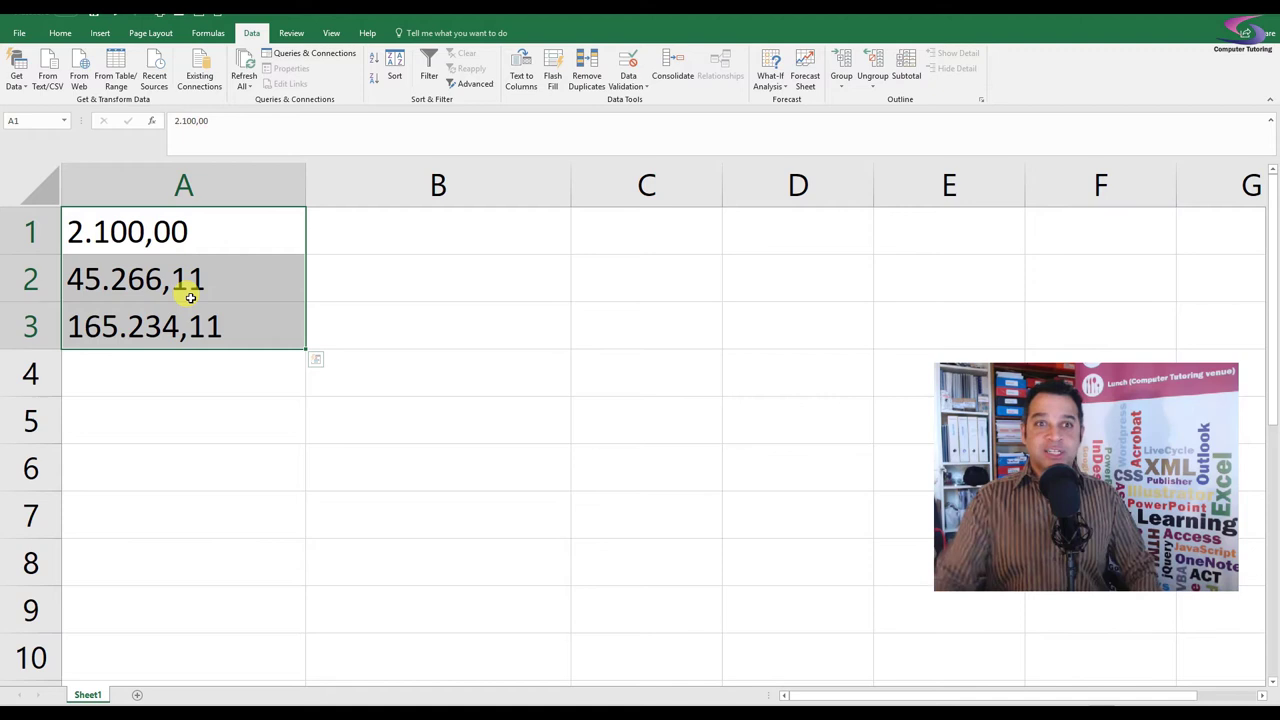
# - With the Data ribbon showing, select the entire column A
pyautogui.click(60, 33)
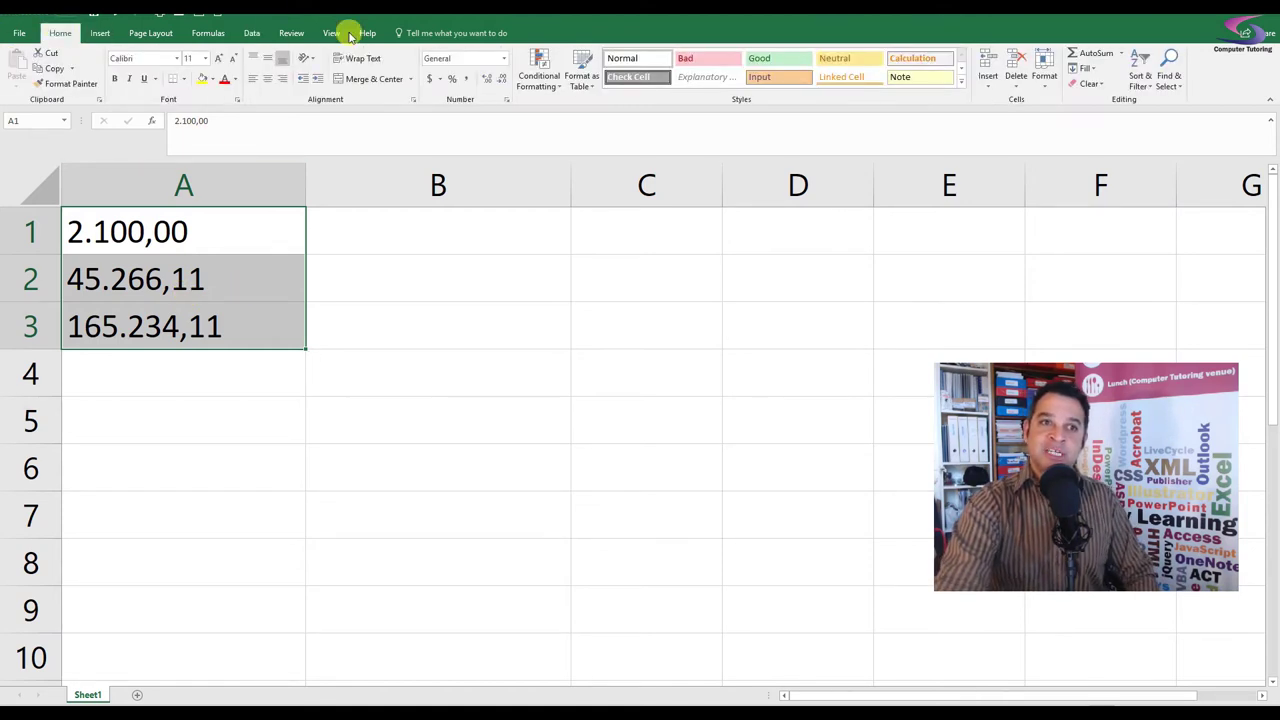
pyautogui.click(253, 34)
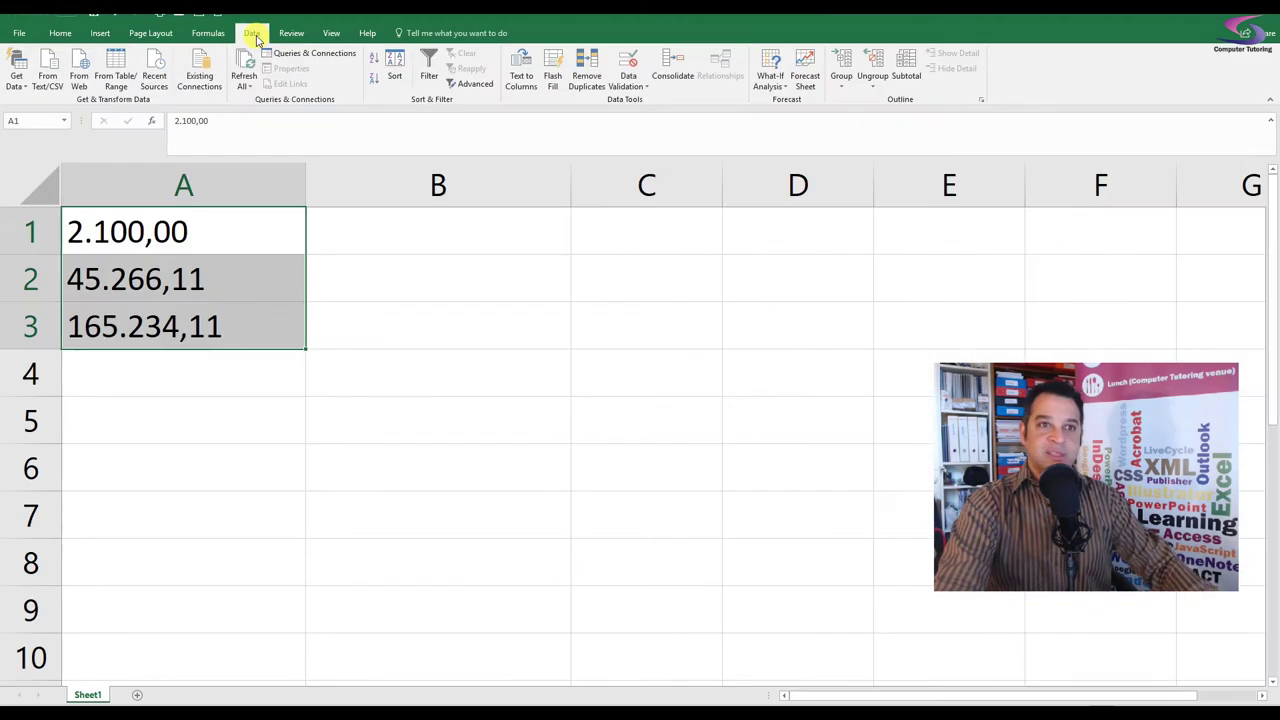
pyautogui.click(170, 182)
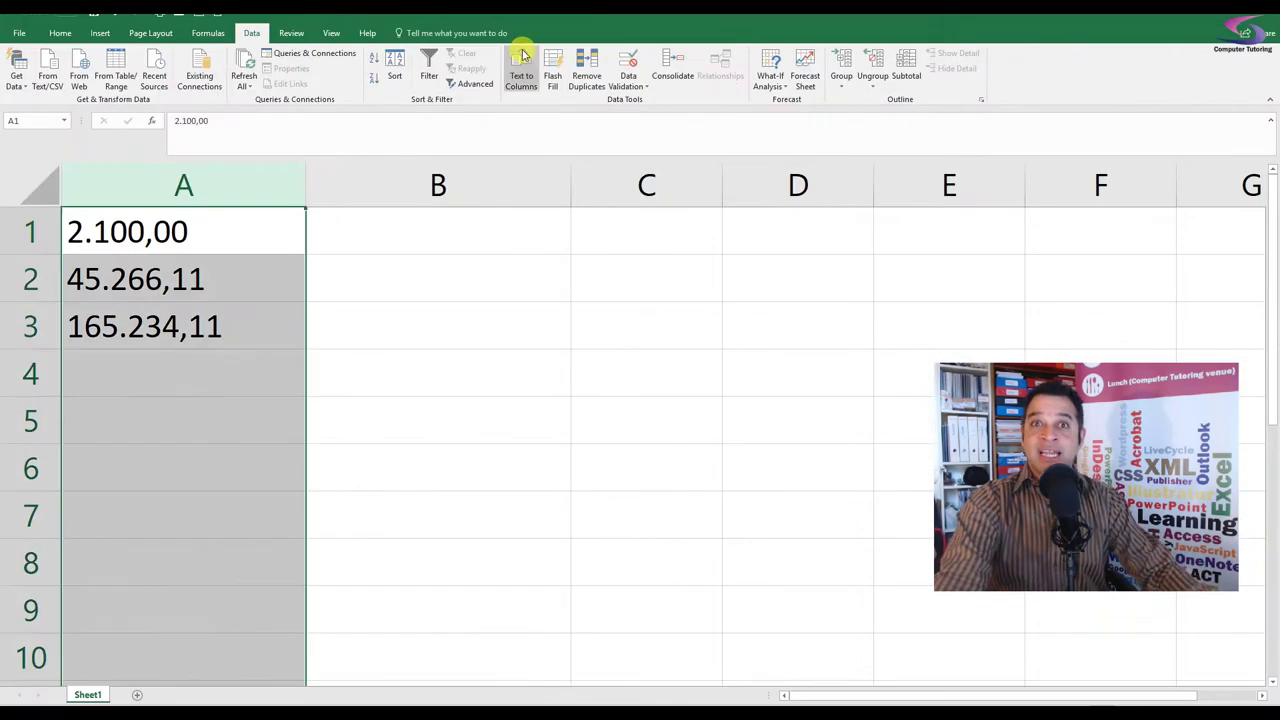
# - Run Text to Columns on column A as Delimited with no delimiters, reaching step 3
pyautogui.click(510, 100)
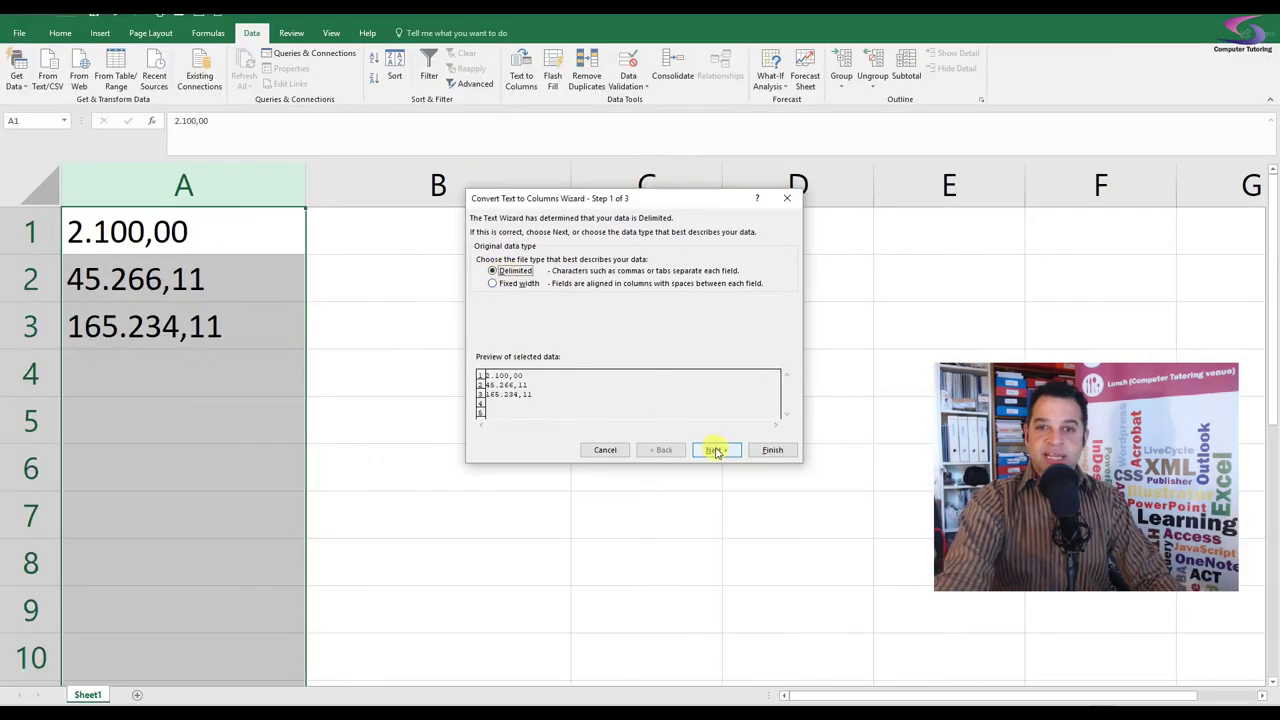
pyautogui.click(715, 450)
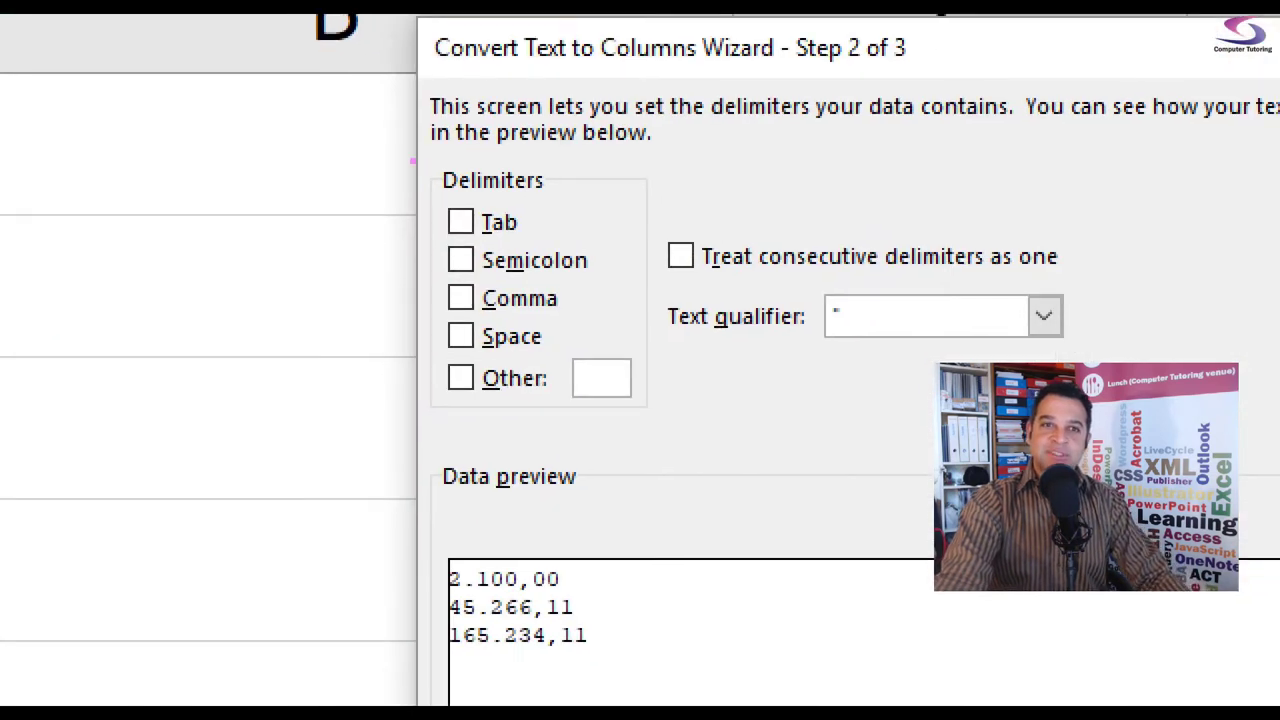
pyautogui.moveTo(411, 160); pyautogui.dragTo(606, 440)
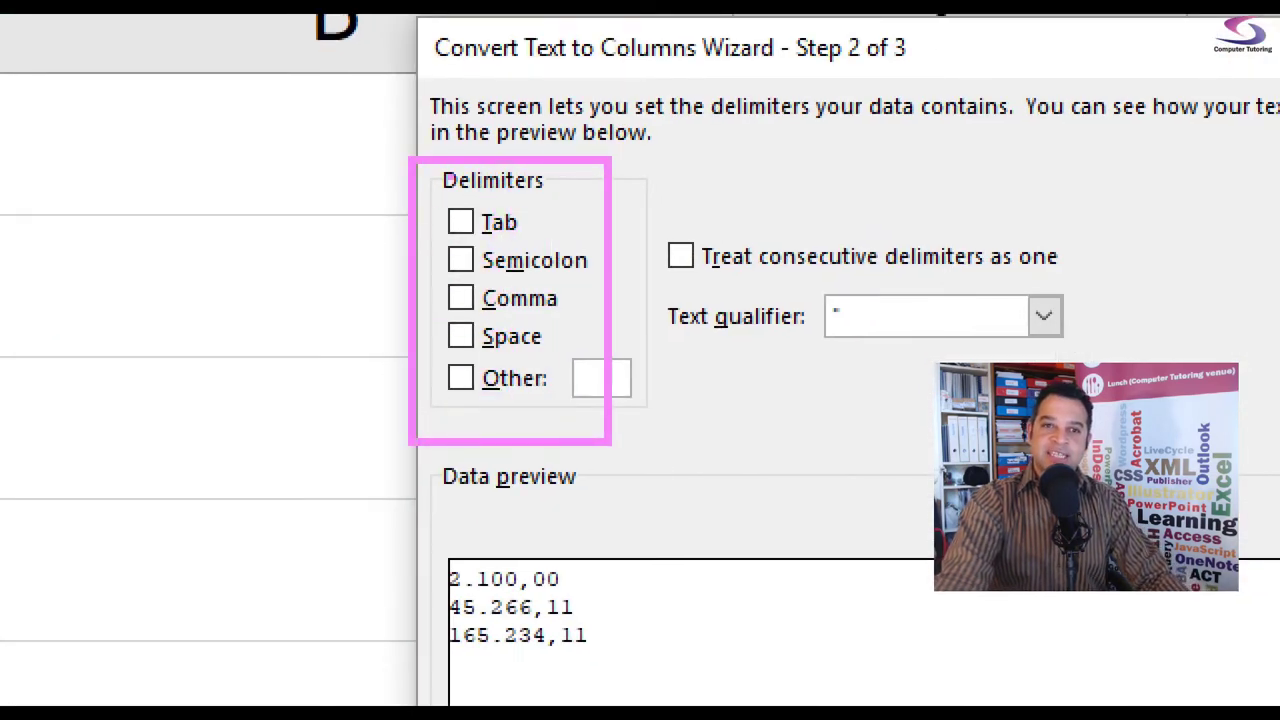
pyautogui.moveTo(443, 199)
pyautogui.mouseDown()
pyautogui.moveTo(486, 240)
pyautogui.moveTo(476, 276)
pyautogui.mouseUp()
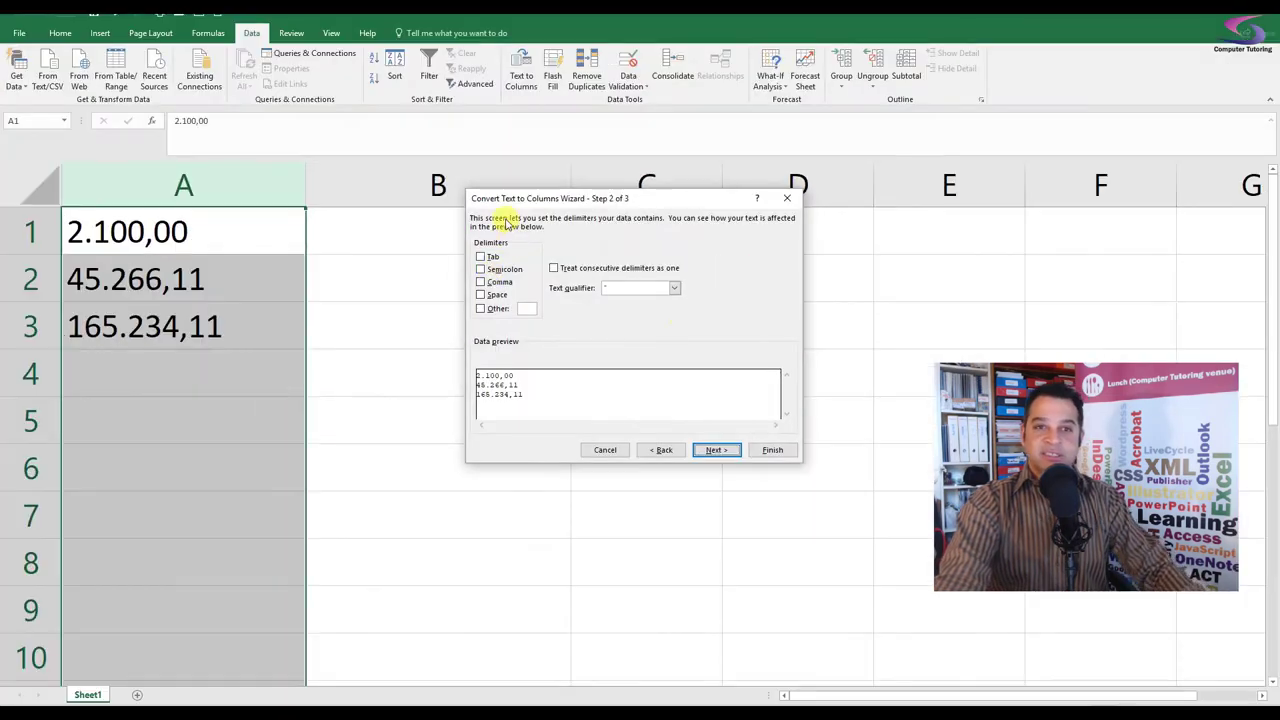
pyautogui.click(716, 451)
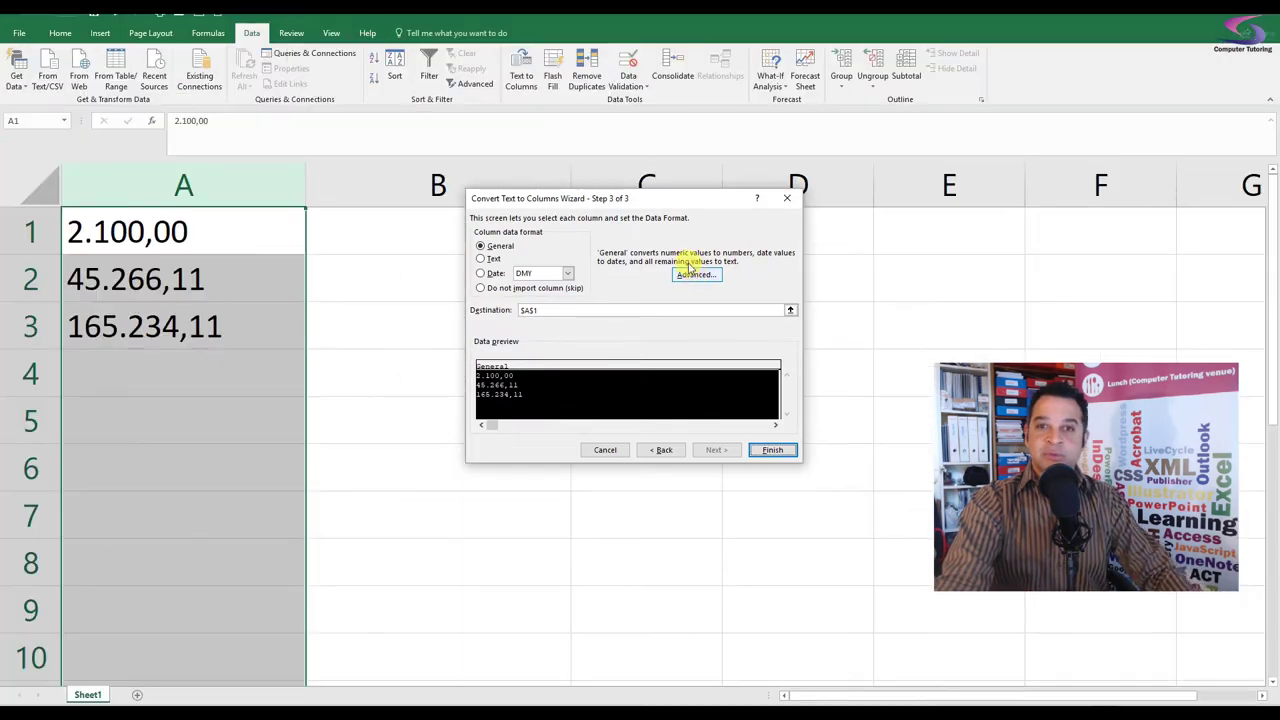
# - In Advanced settings, make comma the decimal separator and period the thousands separator
pyautogui.click(685, 273)
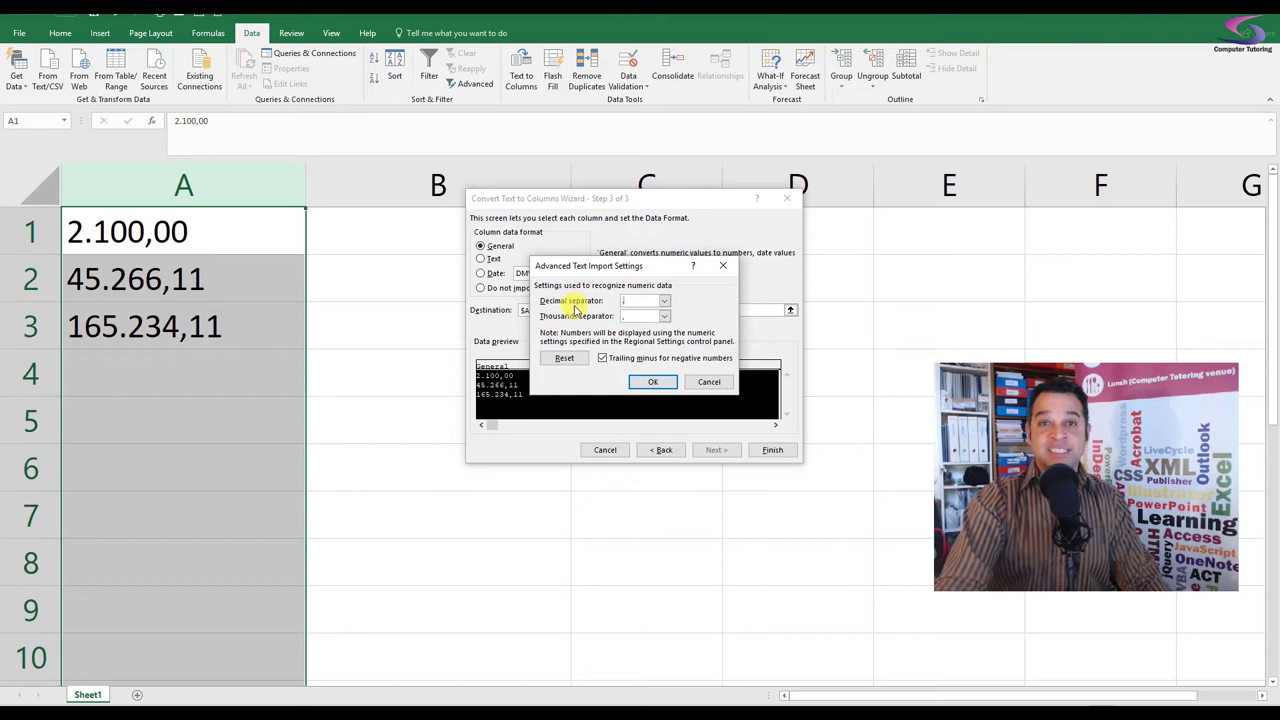
pyautogui.click(665, 302)
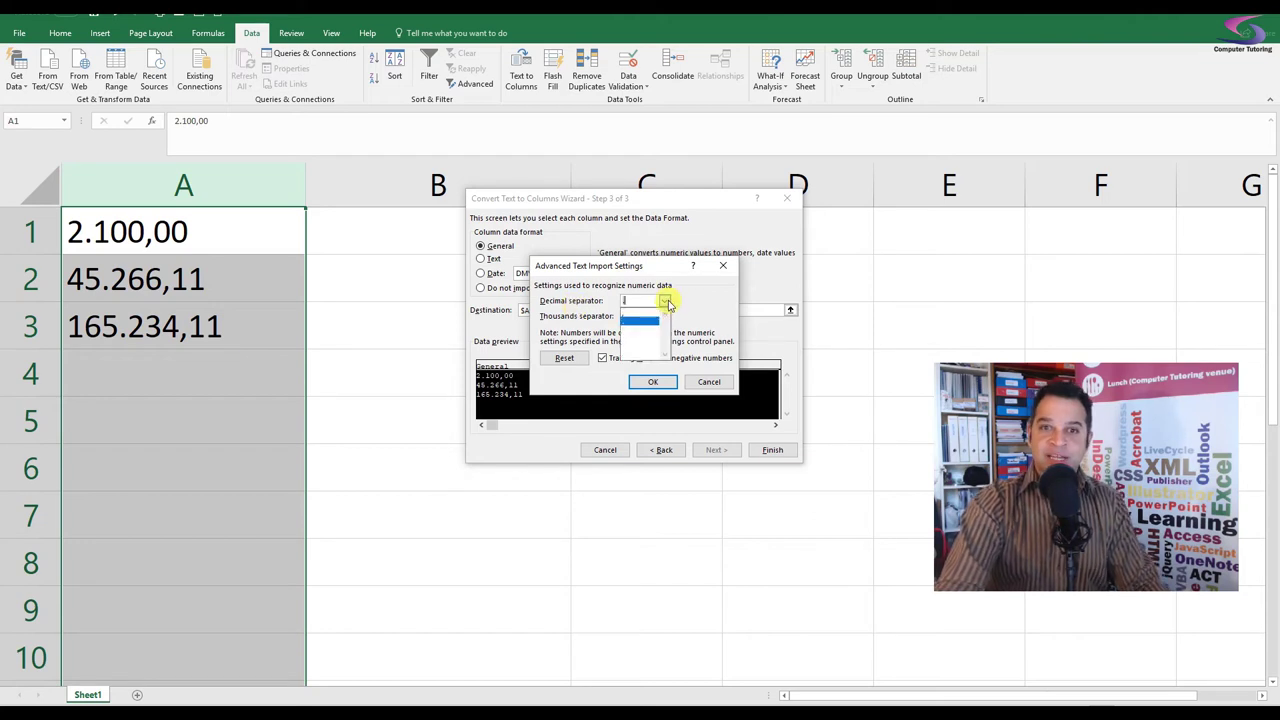
pyautogui.click(636, 320)
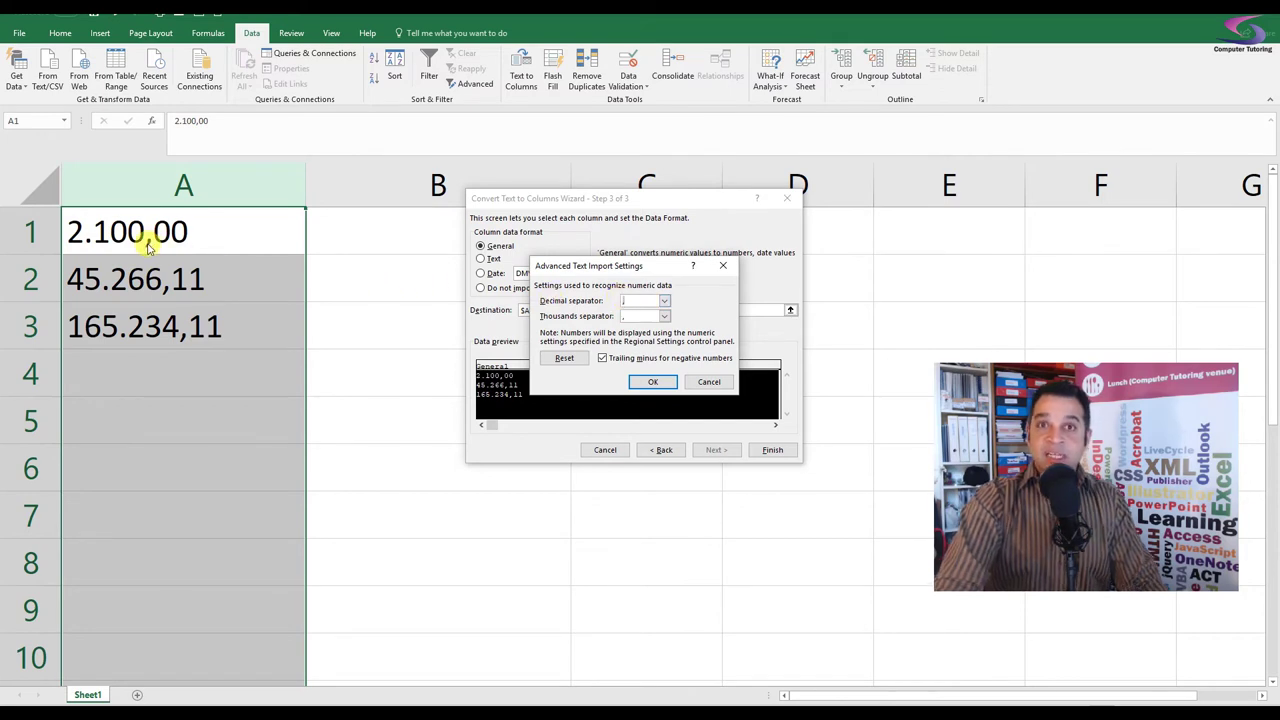
pyautogui.click(664, 317)
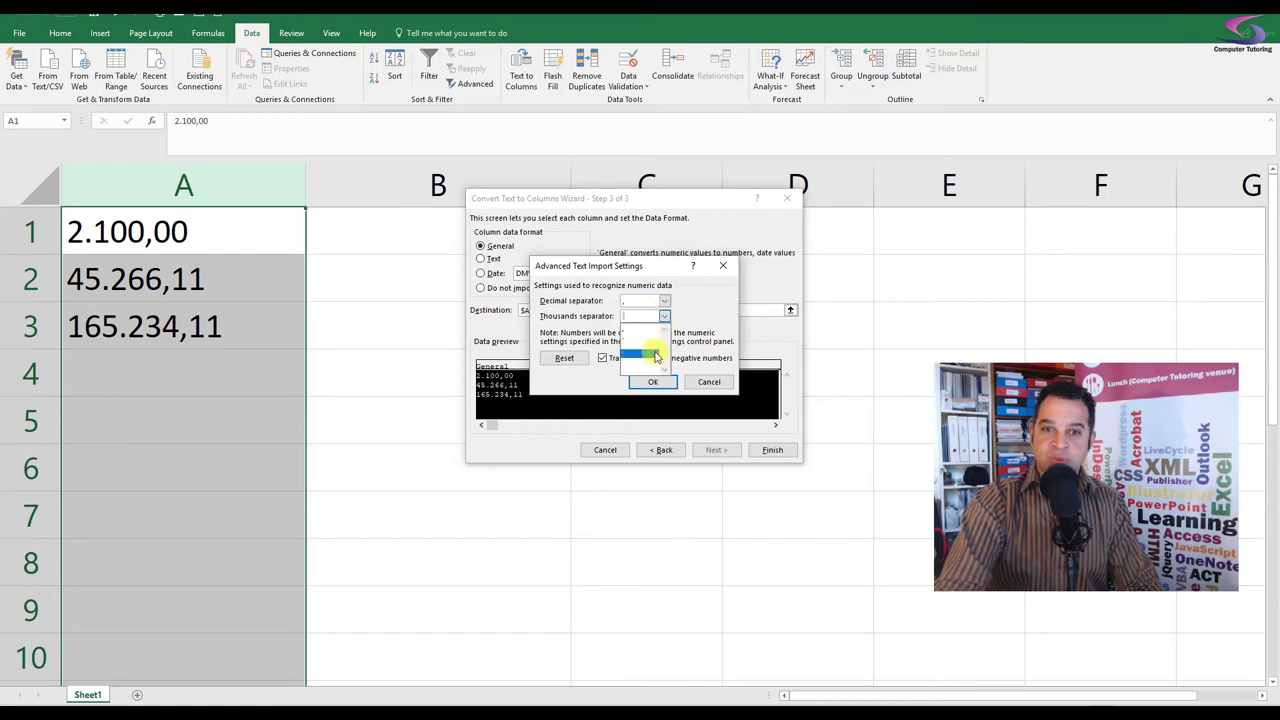
pyautogui.click(655, 355)
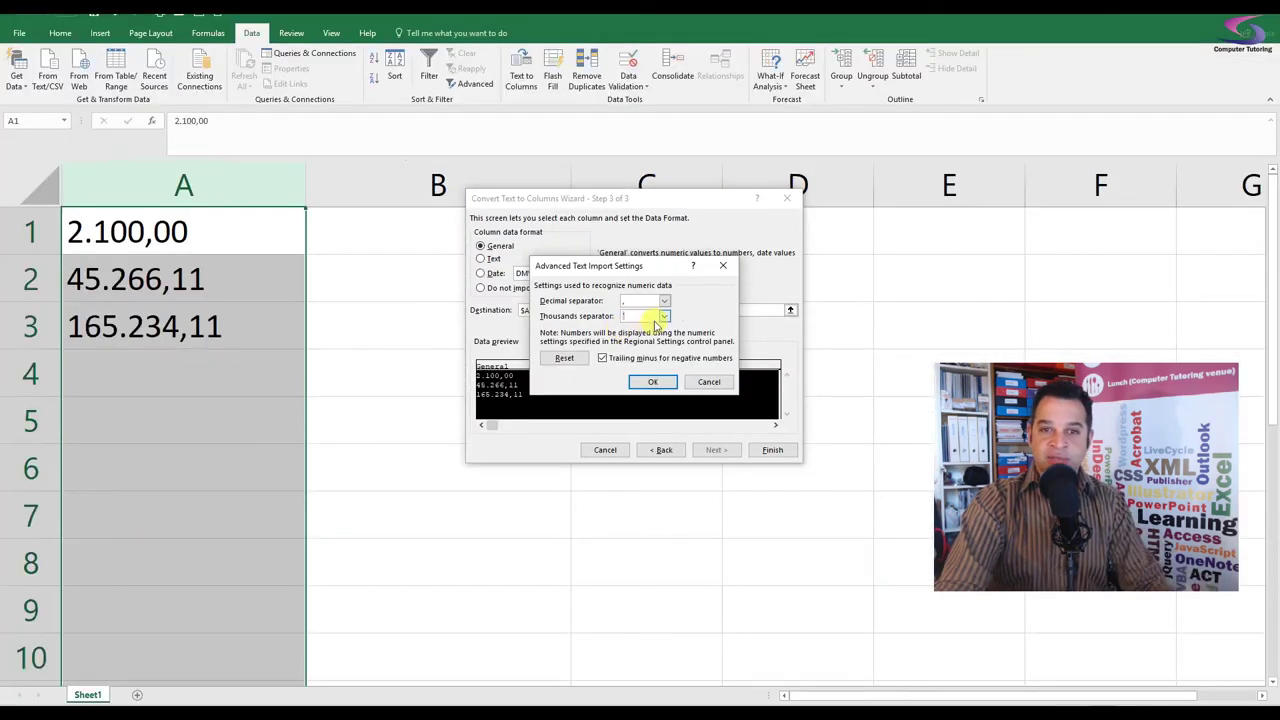
pyautogui.click(664, 316)
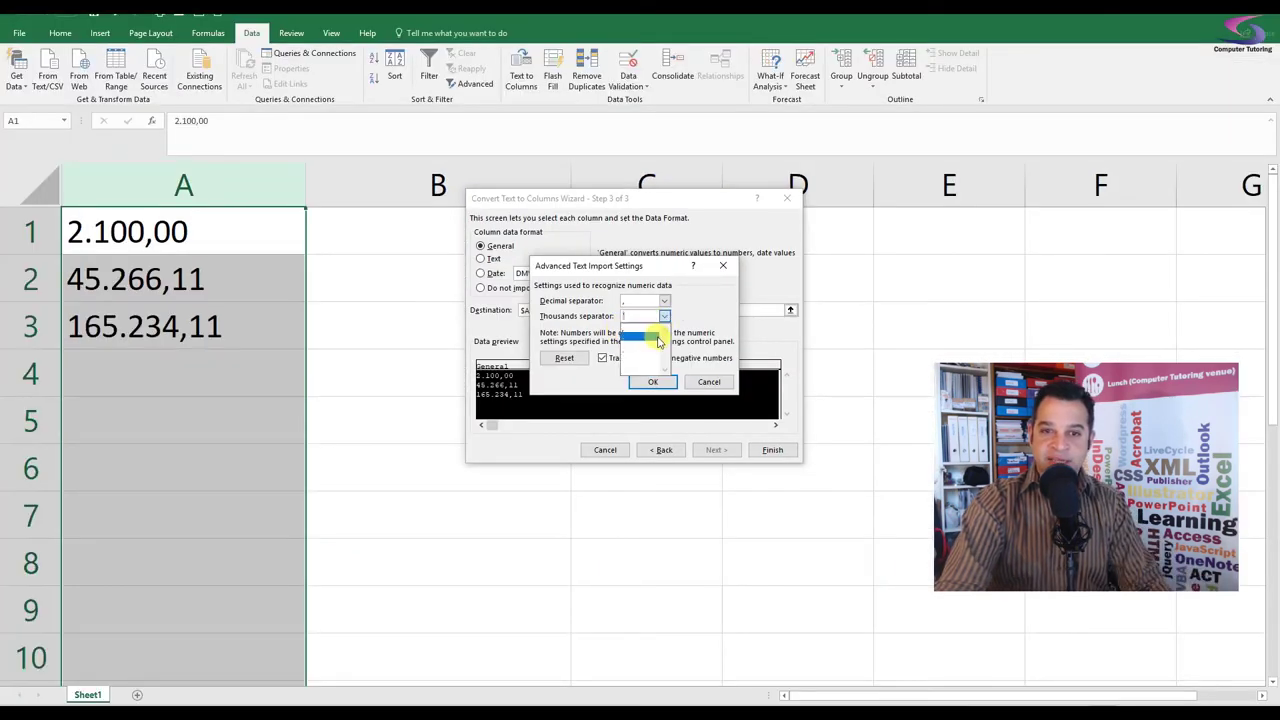
pyautogui.click(658, 340)
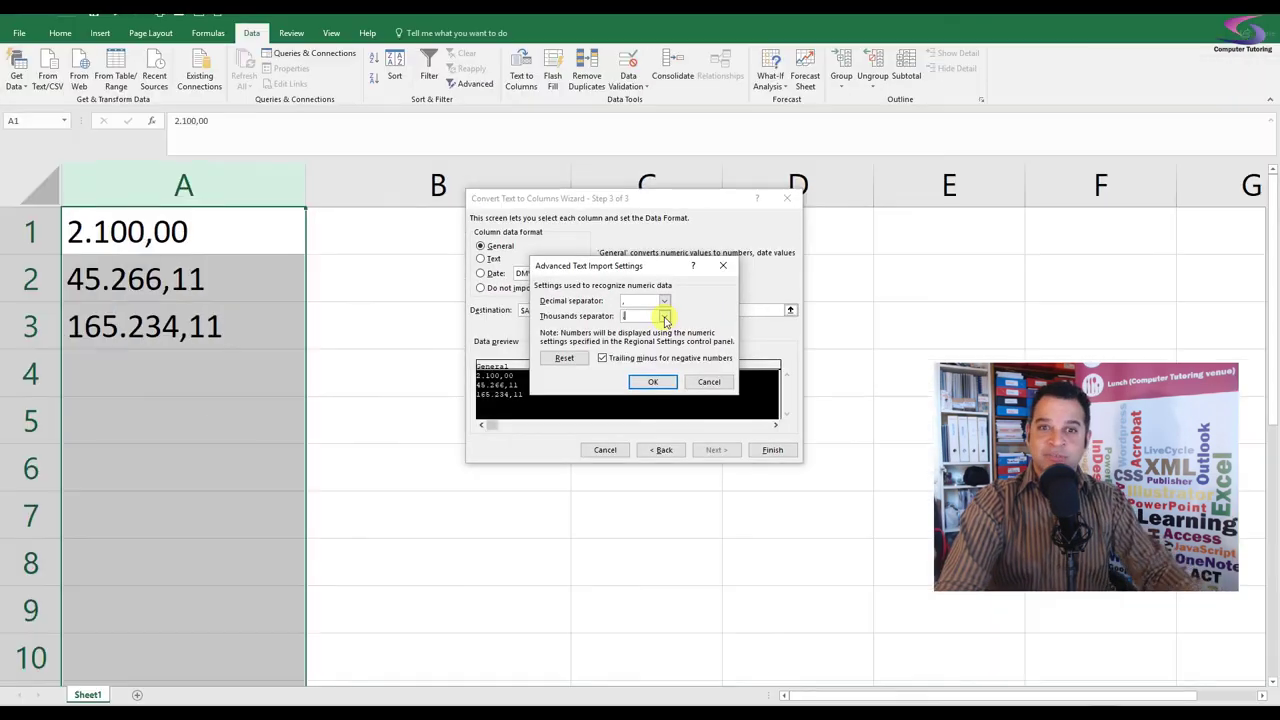
pyautogui.click(665, 318)
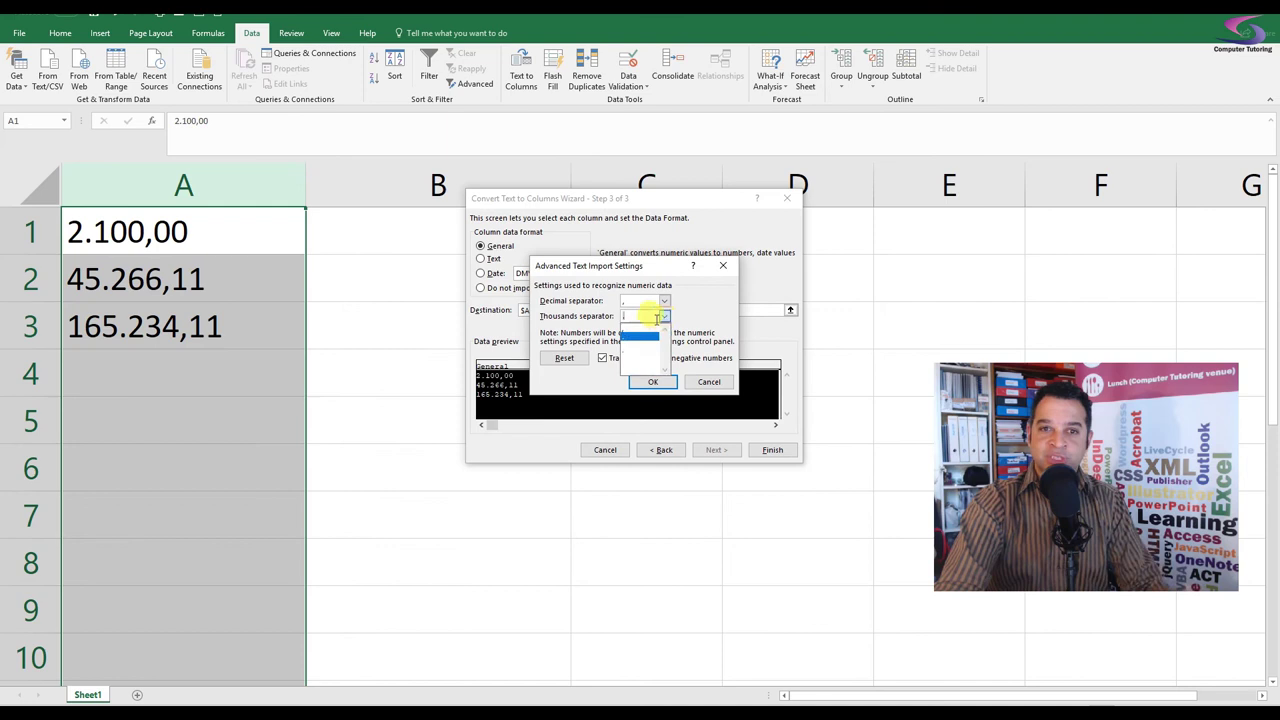
pyautogui.click(634, 330)
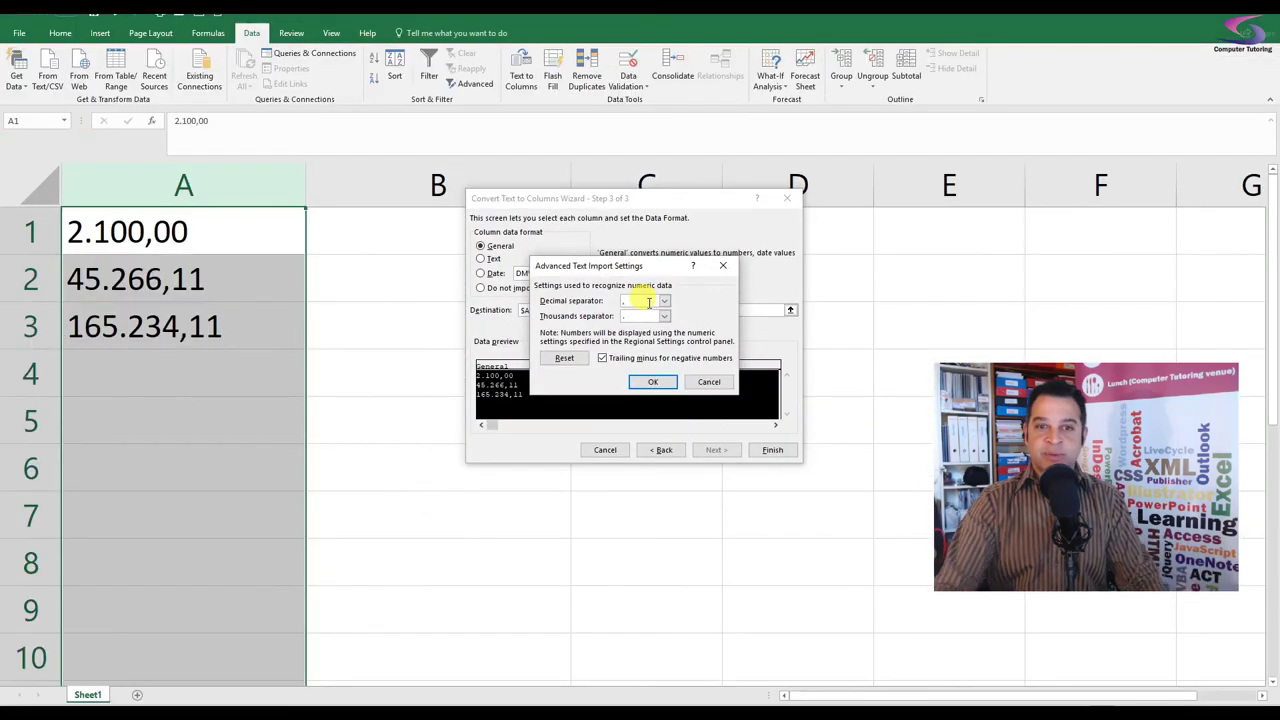
pyautogui.click(651, 383)
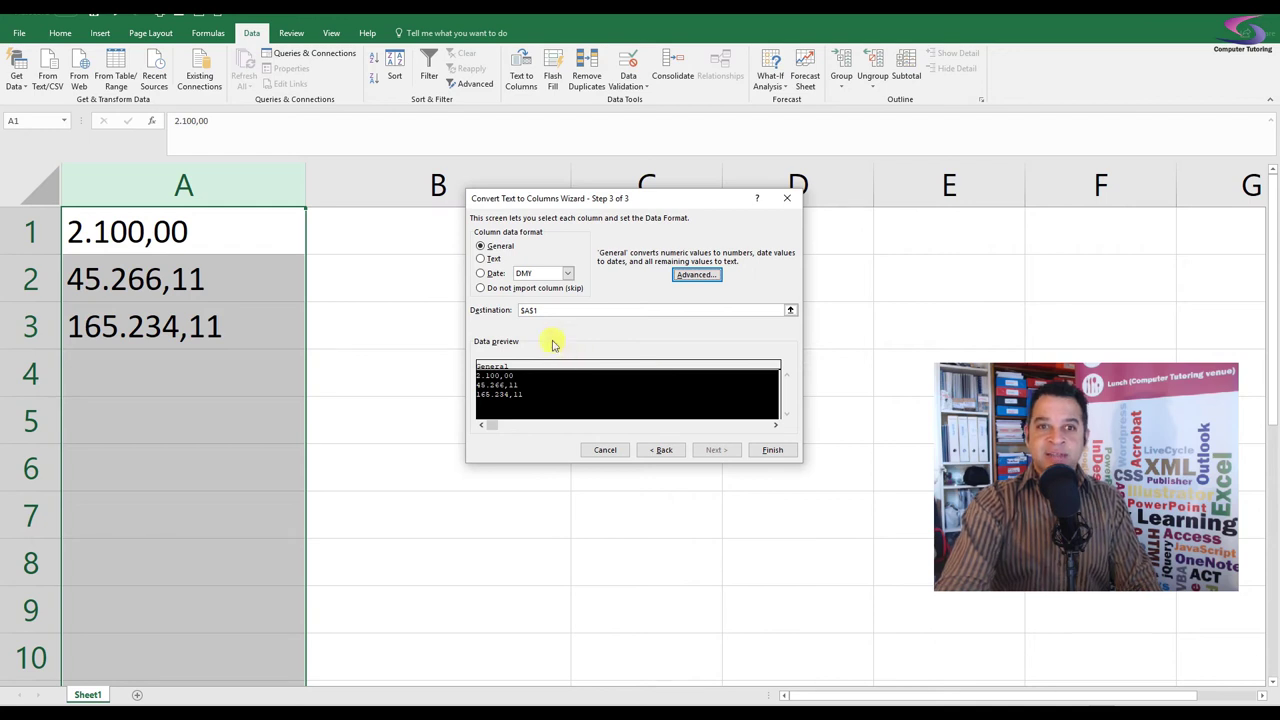
# - Set the destination to $B$1 and finish, giving 2,100.00, 45,266.11 and 165,234.11
pyautogui.click(541, 310)
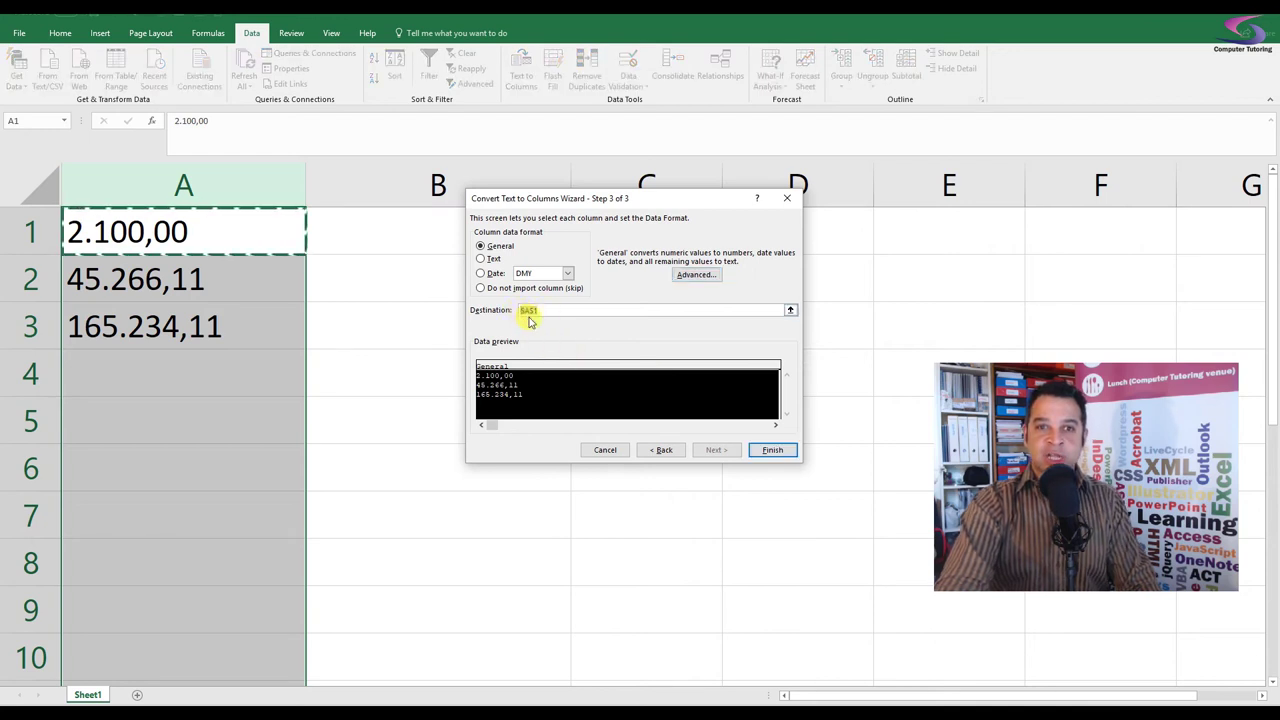
pyautogui.click(253, 244)
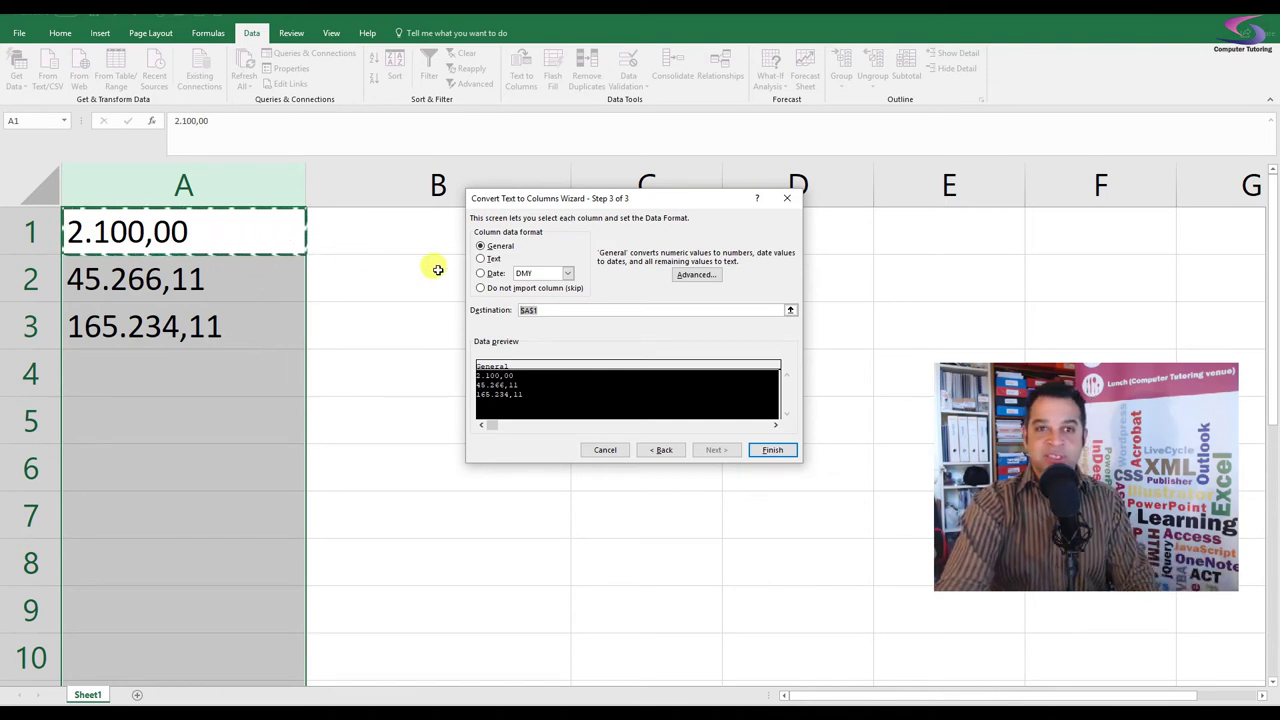
pyautogui.click(381, 231)
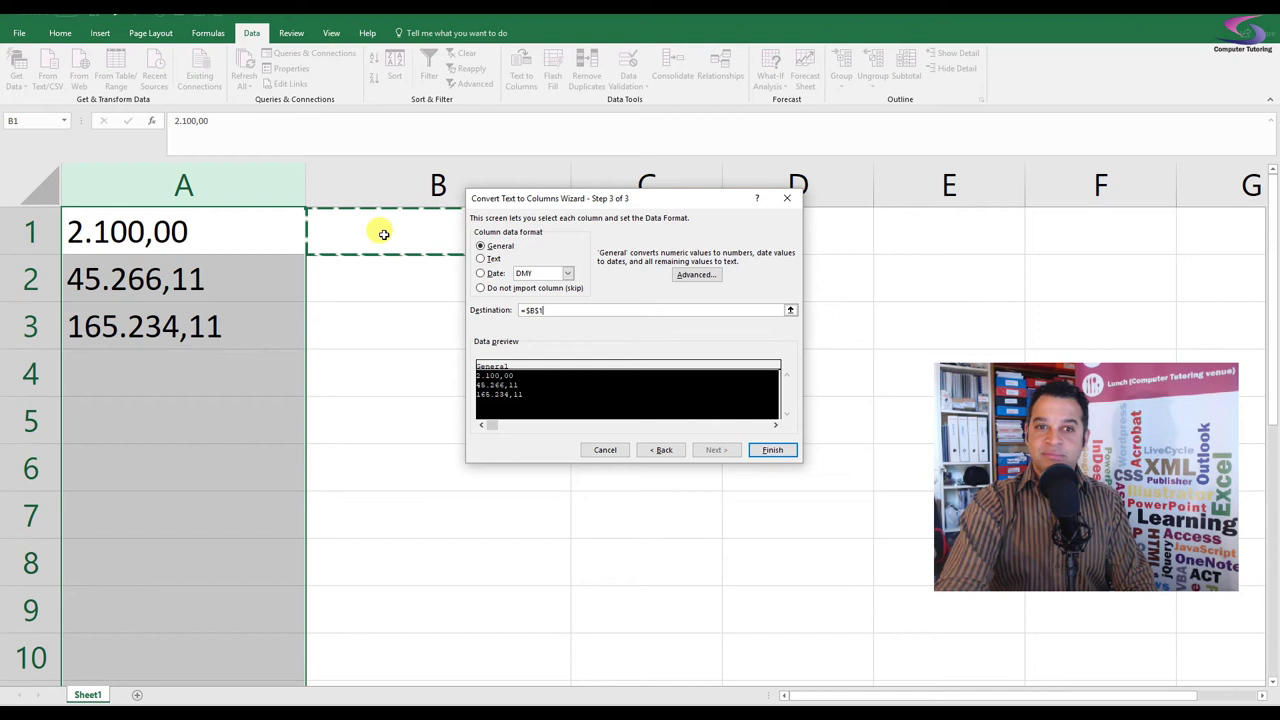
pyautogui.click(789, 449)
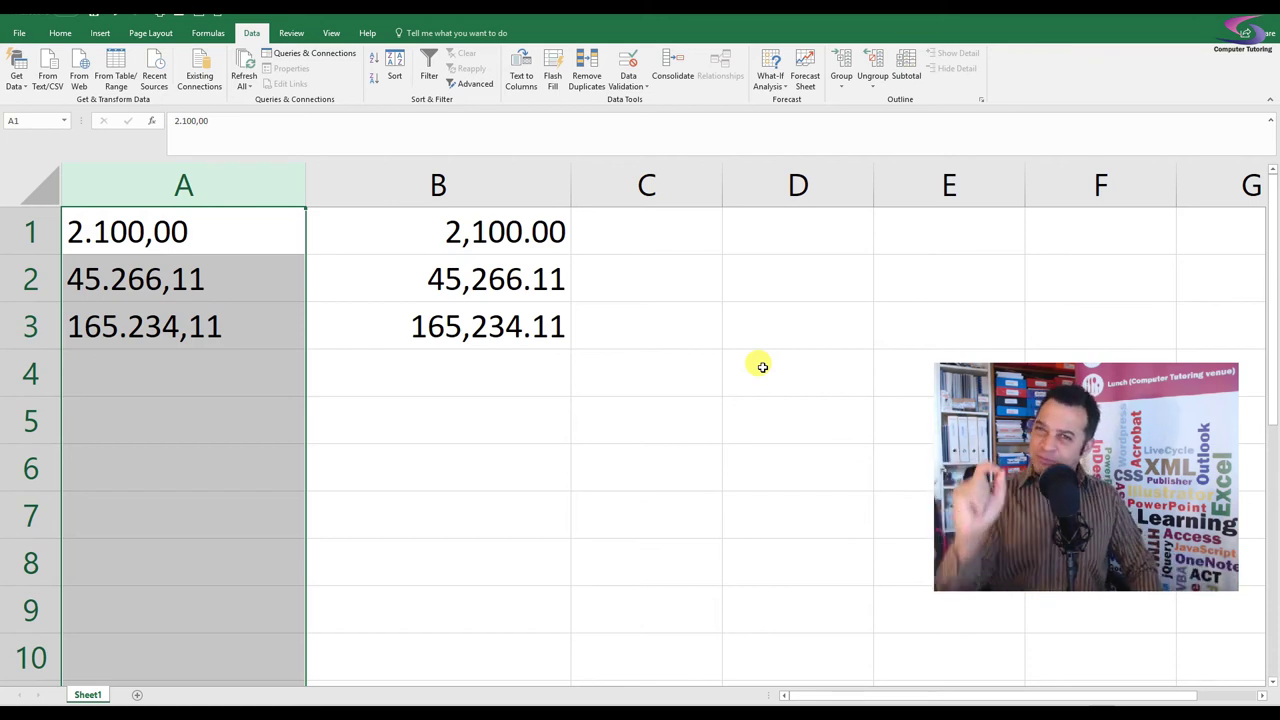
# - AutoSum B1:B3 into B4, totalling 212,600.22
pyautogui.click(408, 374)
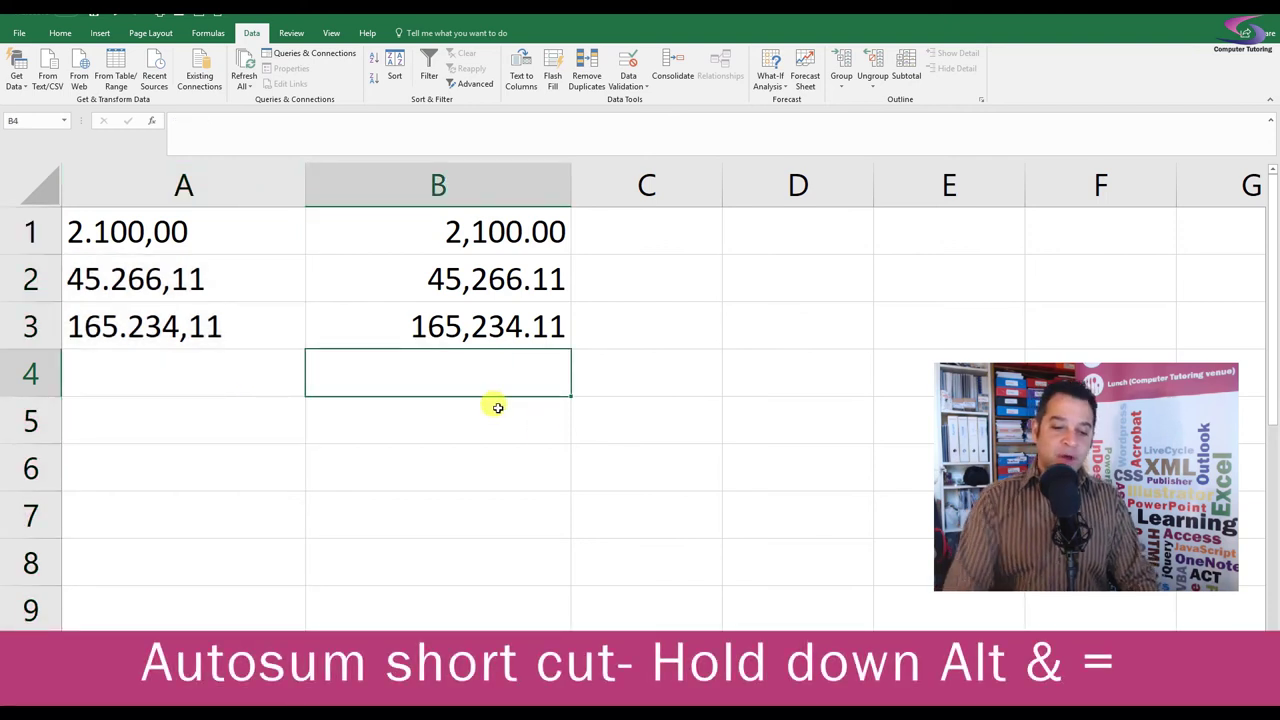
pyautogui.hotkey('alt', '=')
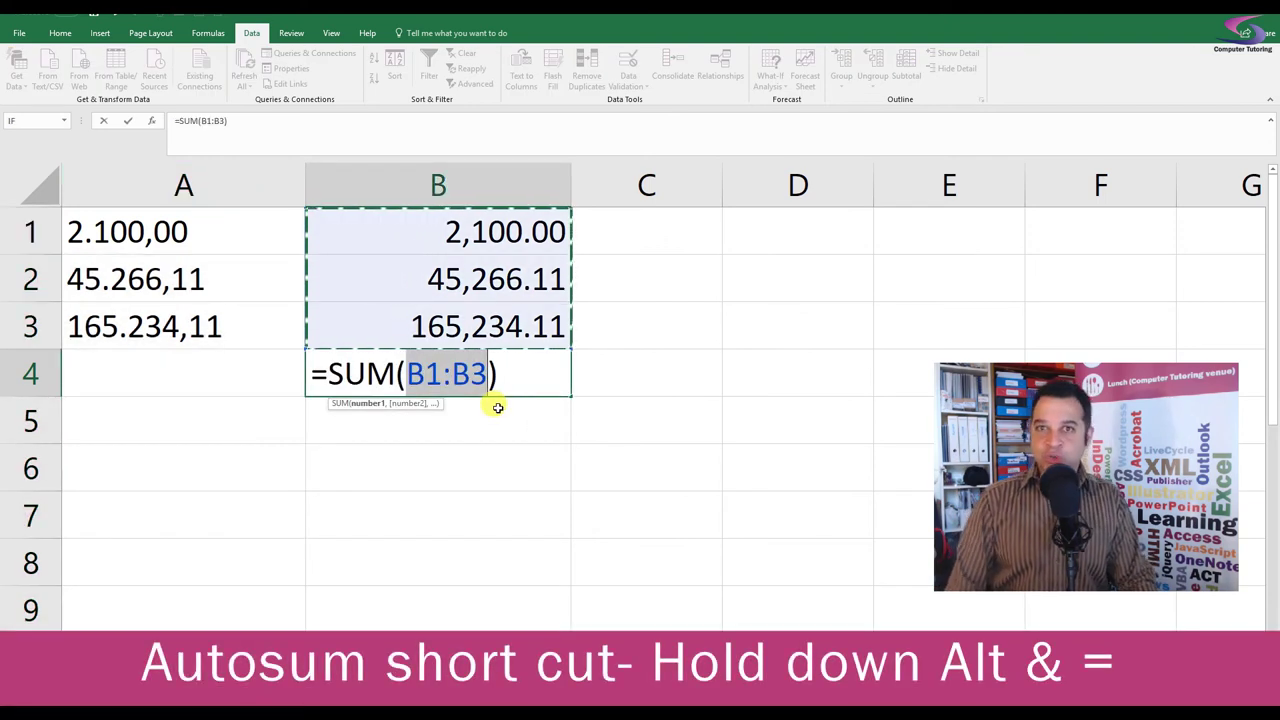
pyautogui.press('Return')
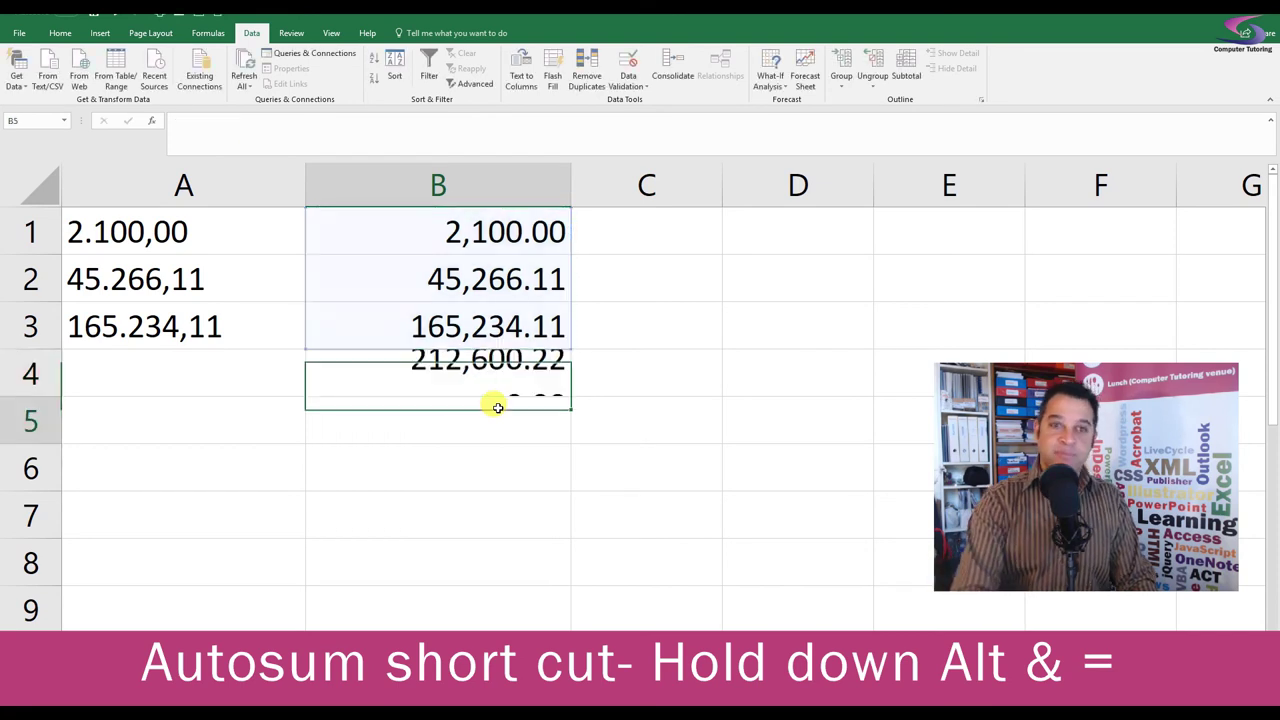
pyautogui.click(490, 376)
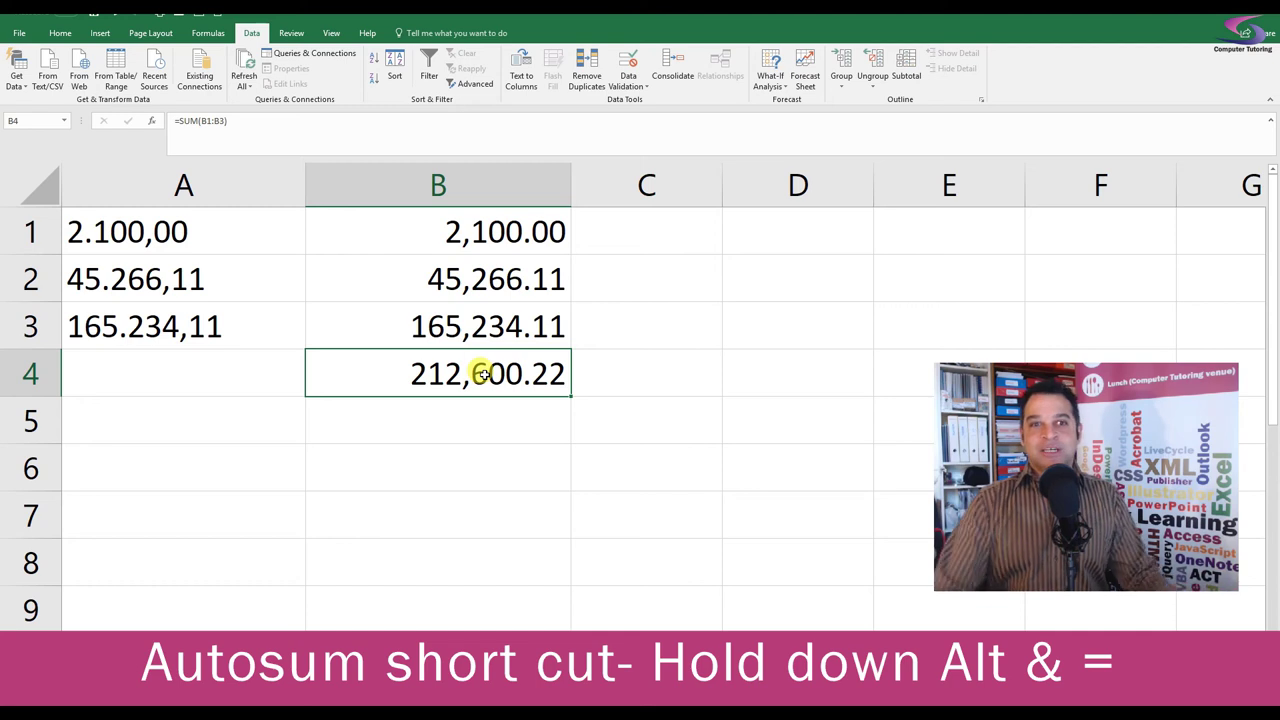
# - AutoSum the original text values A1:A3 into A4, which returns 0
pyautogui.click(199, 368)
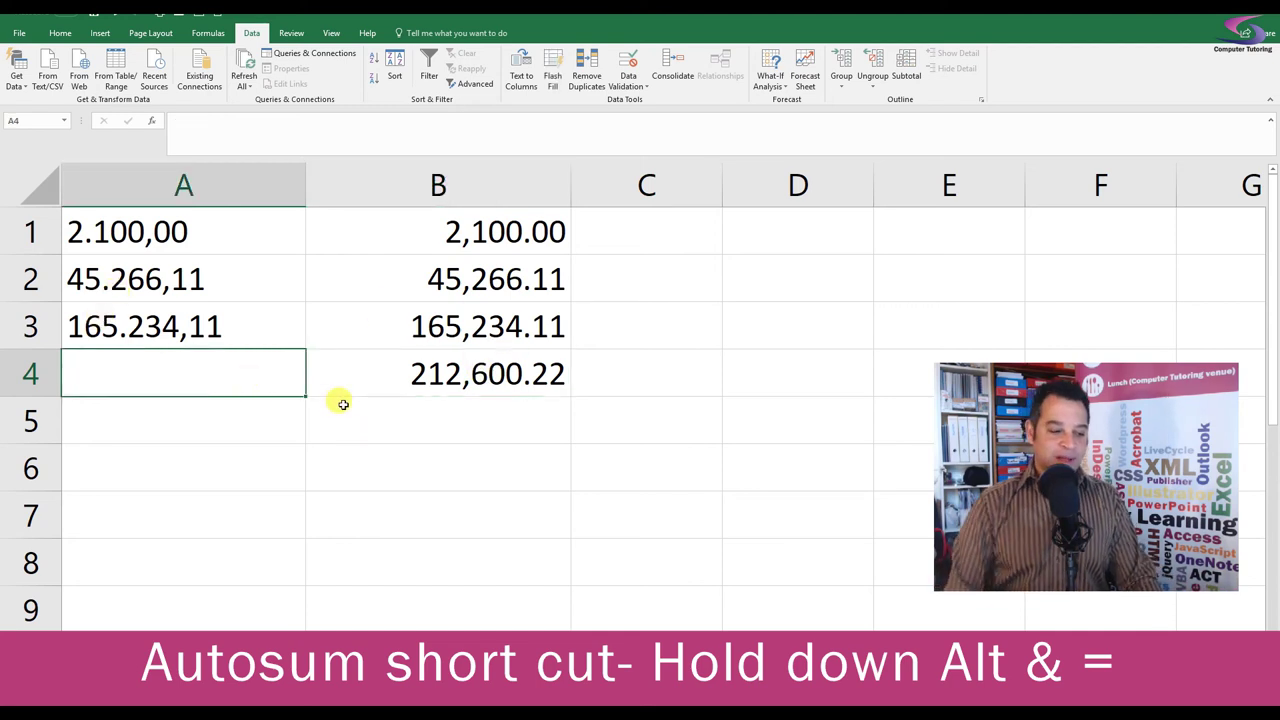
pyautogui.hotkey('alt', '=')
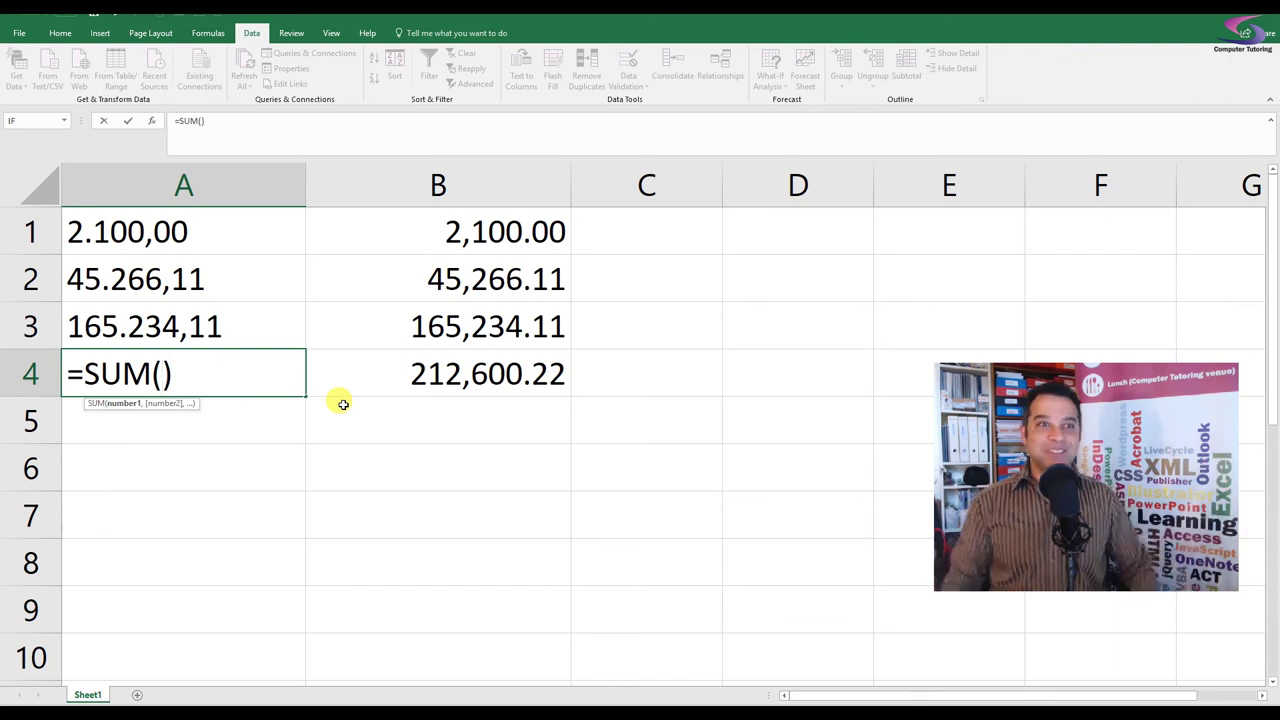
pyautogui.moveTo(166, 229); pyautogui.dragTo(161, 316)
pyautogui.press('Return')
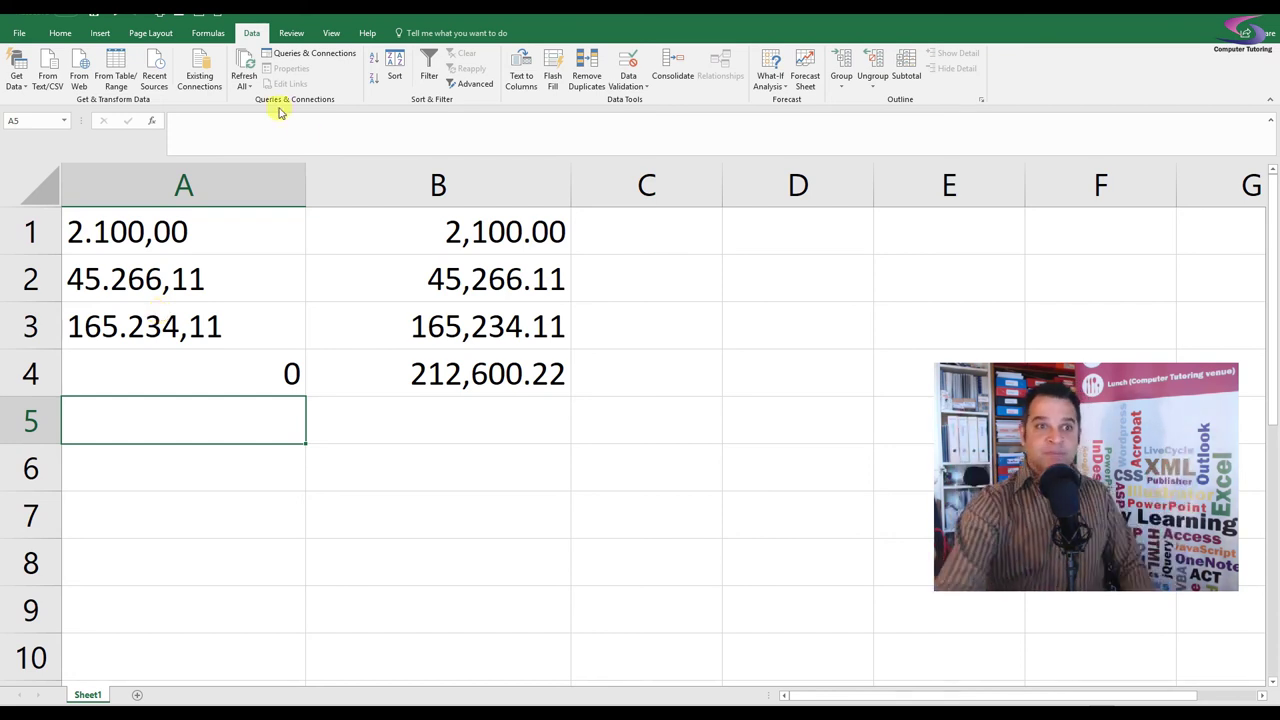
# - Widen column A slightly by dragging its header border right
pyautogui.moveTo(306, 175); pyautogui.dragTo(318, 175)
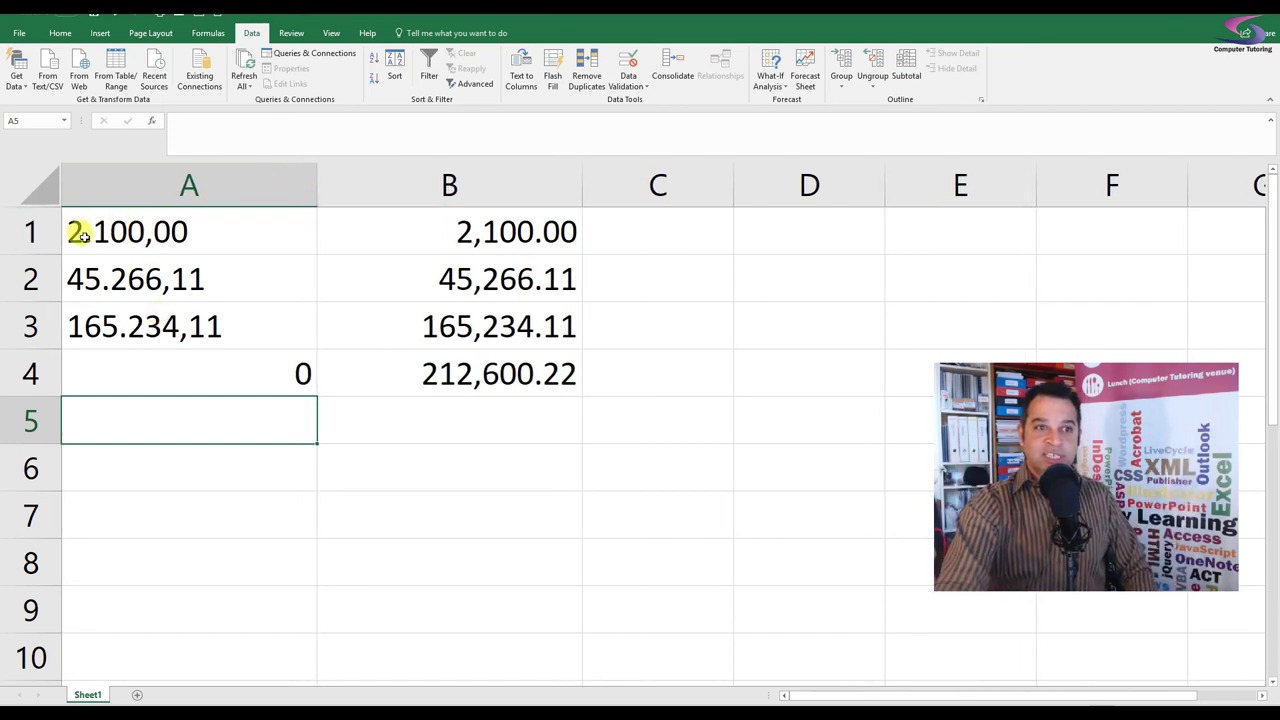